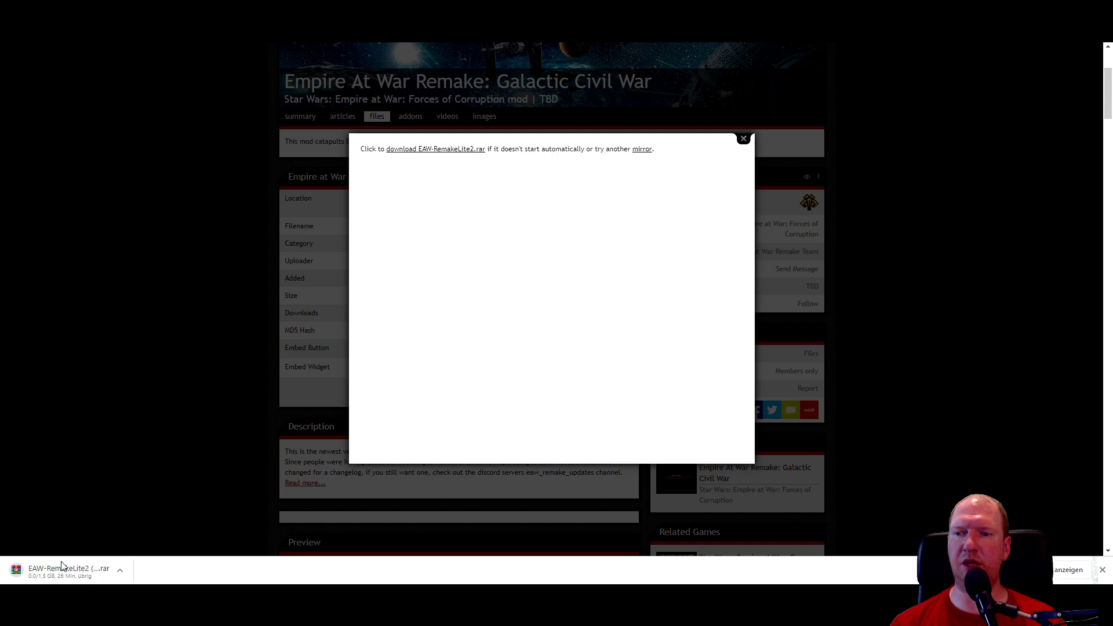
Step: Cancel the EAW-RemakeLite2.rar download and dismiss the download bar and the download pop-up
left_click(120, 570)
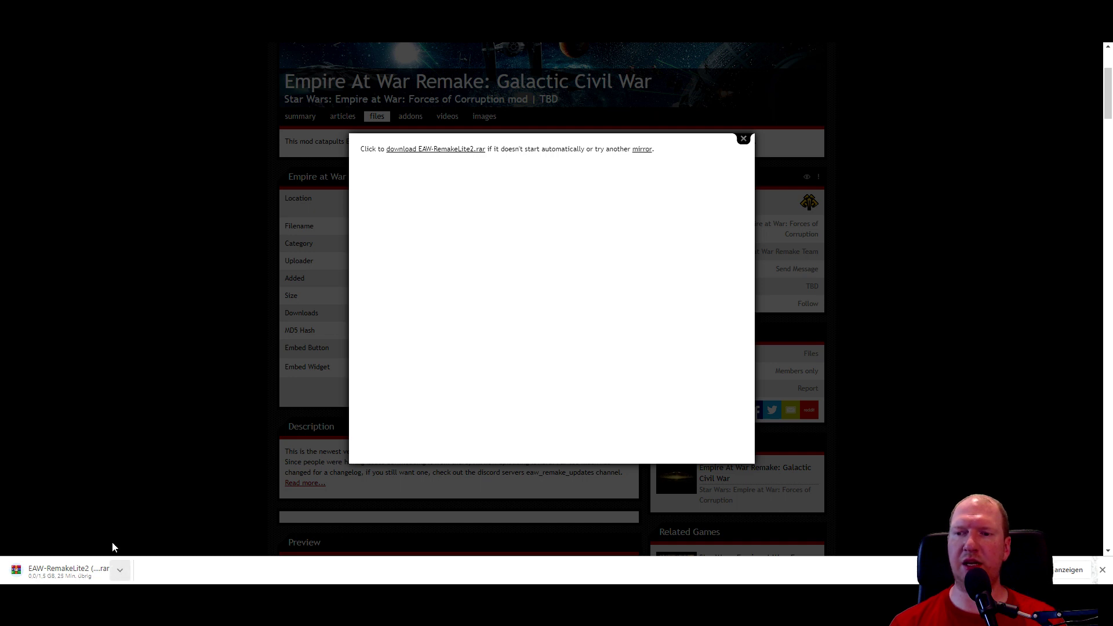
left_click(151, 552)
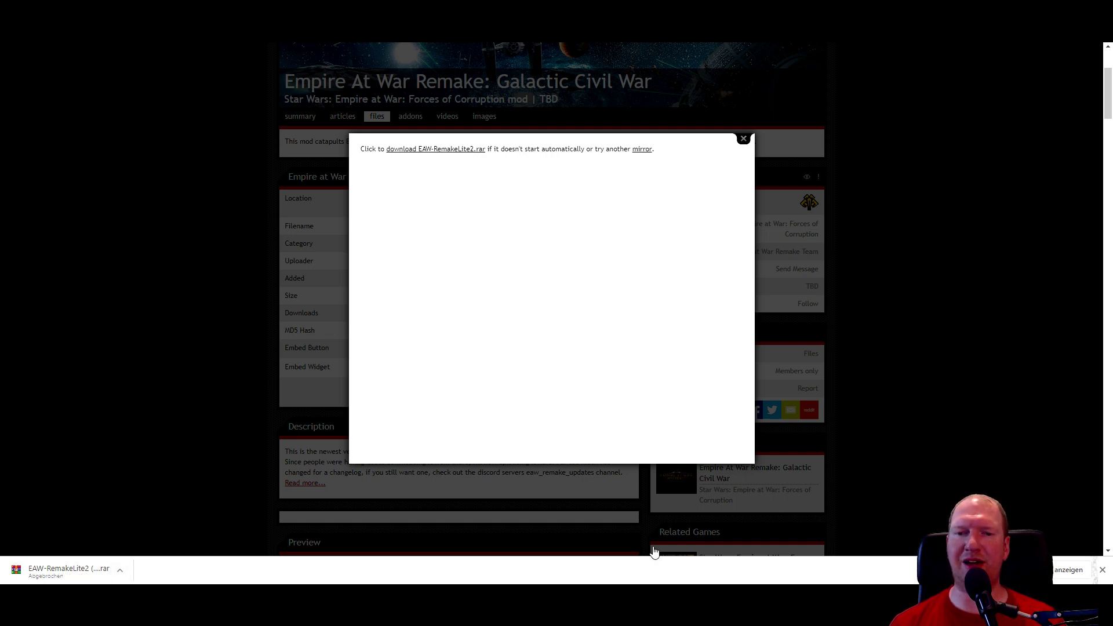
left_click(1102, 570)
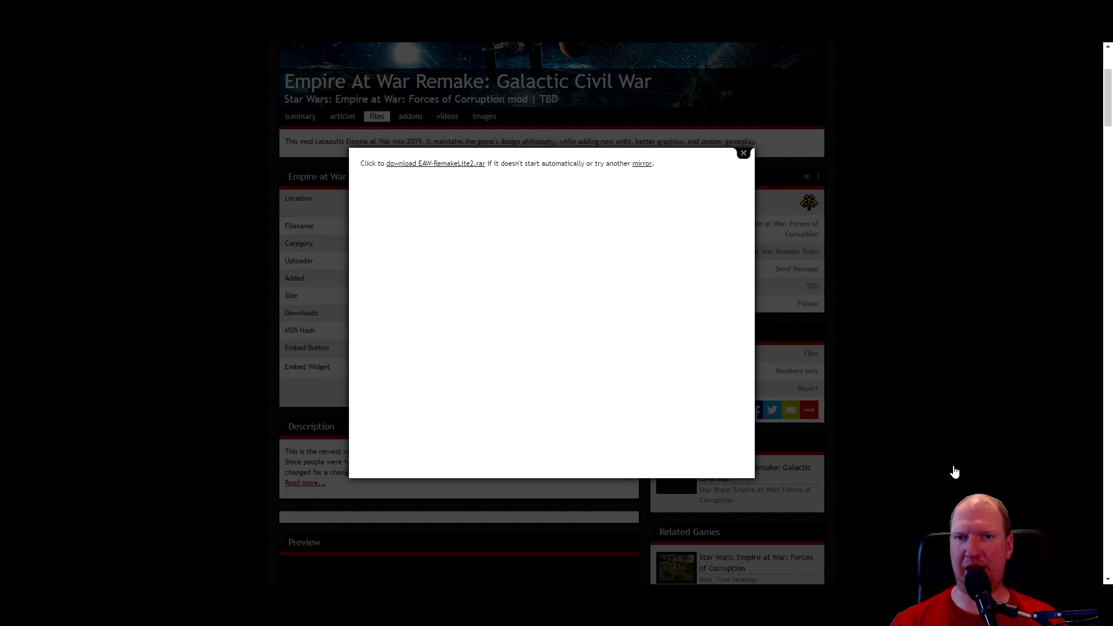
left_click(743, 154)
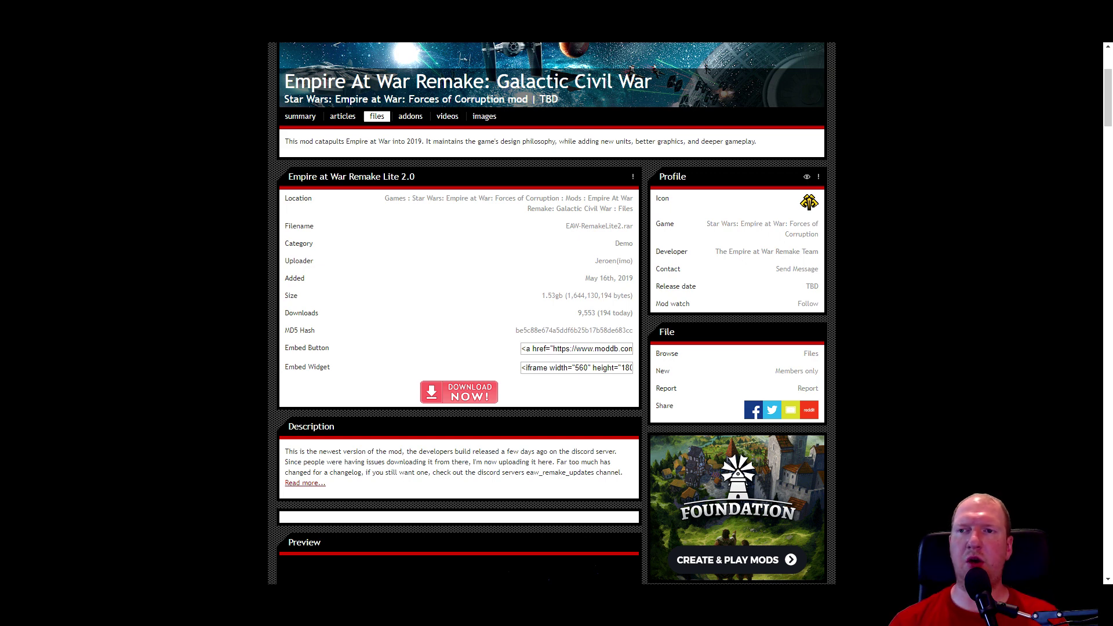
Step: Switch to File Explorer and open the common folder inside Steam's SteamApps folder
key("alt+Tab")
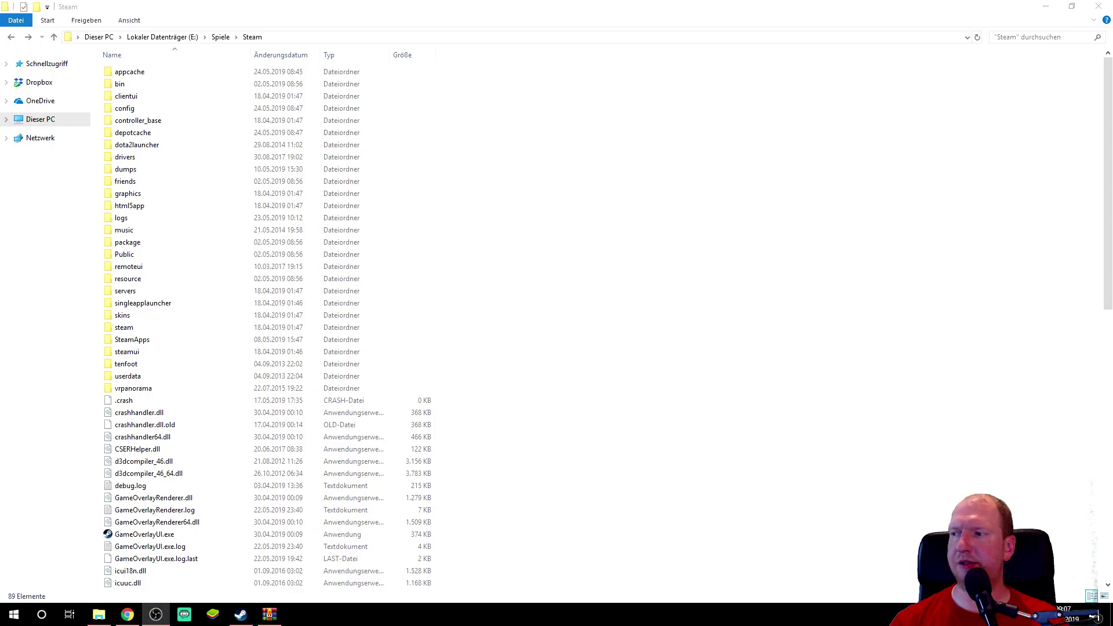
left_click(607, 365)
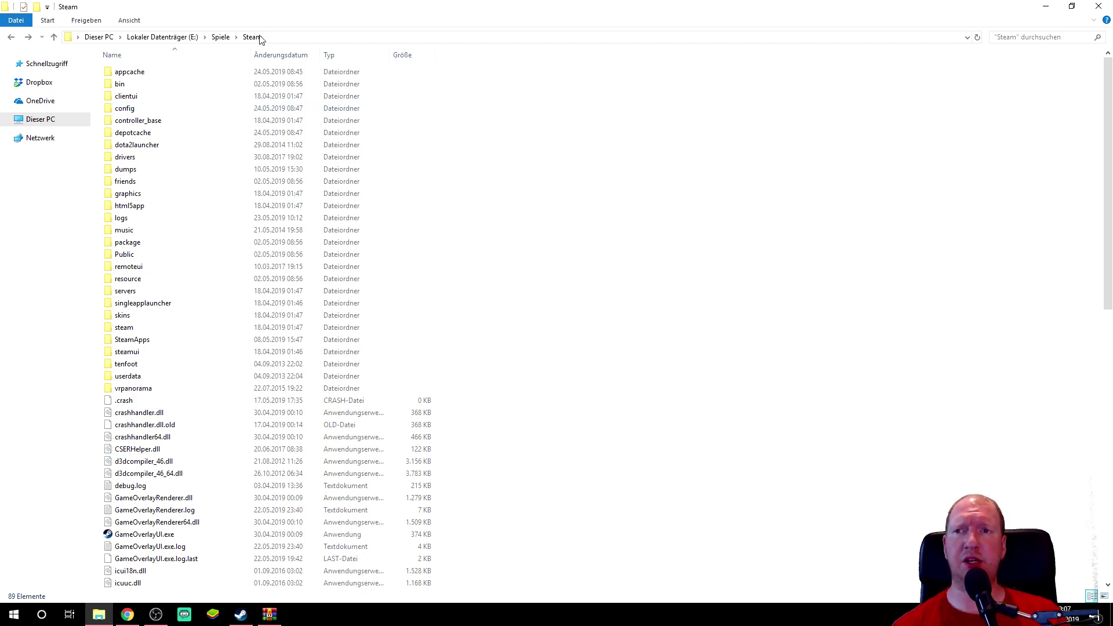
left_click(157, 342)
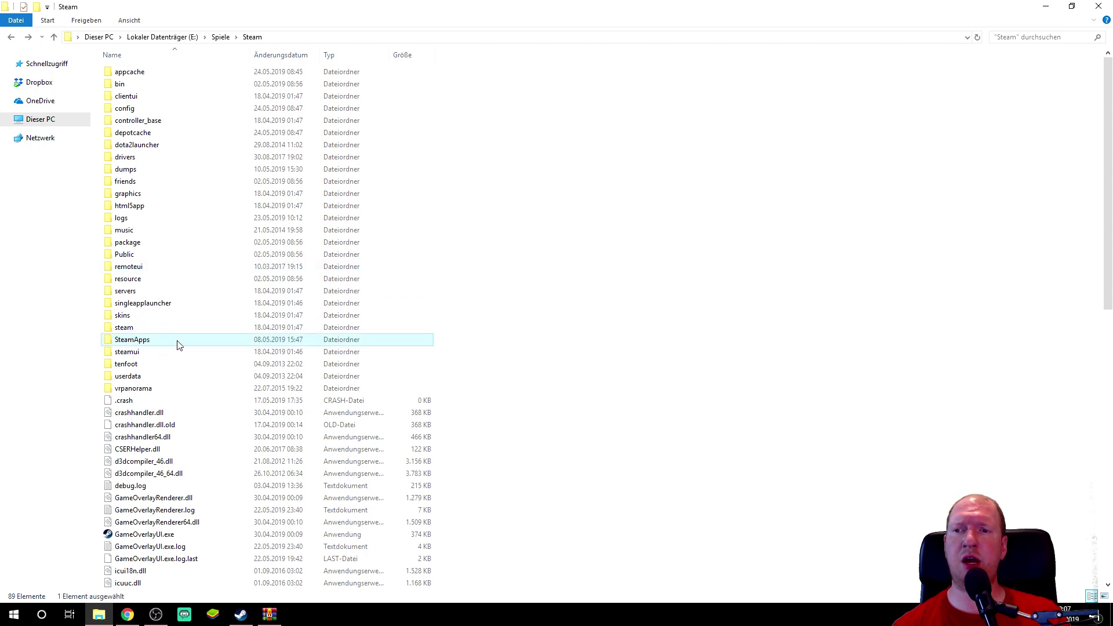
double_click(132, 342)
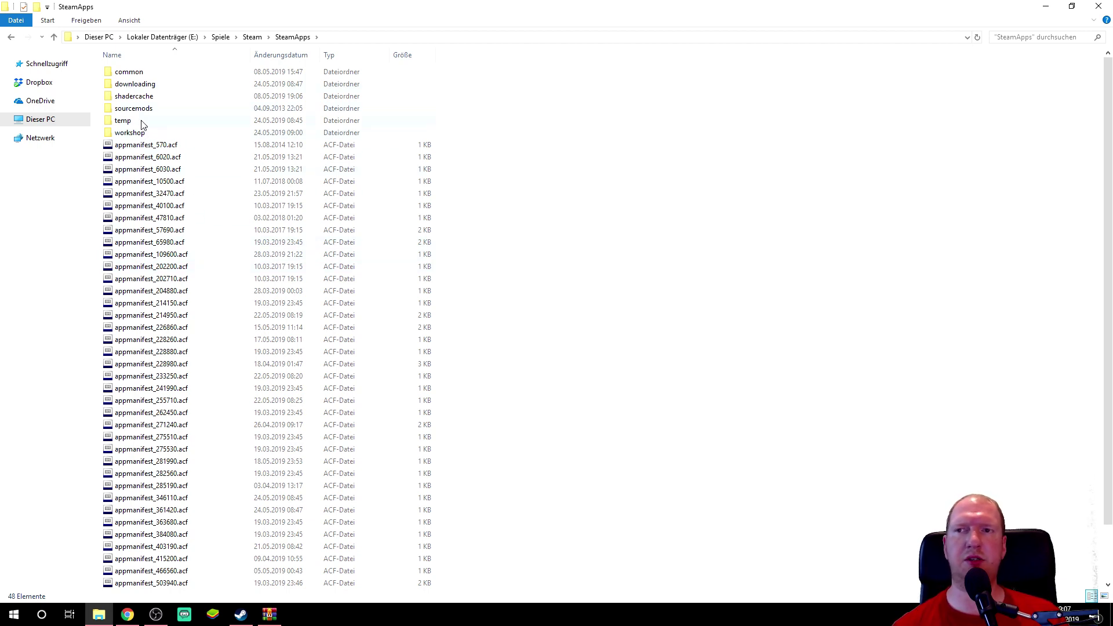
left_click(135, 74)
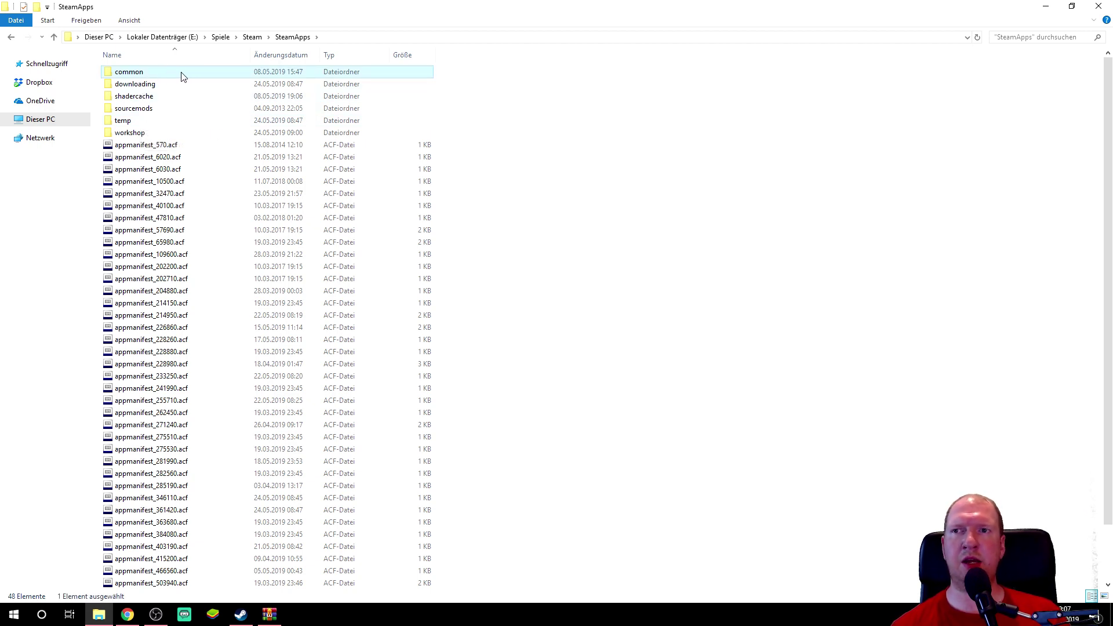
double_click(179, 74)
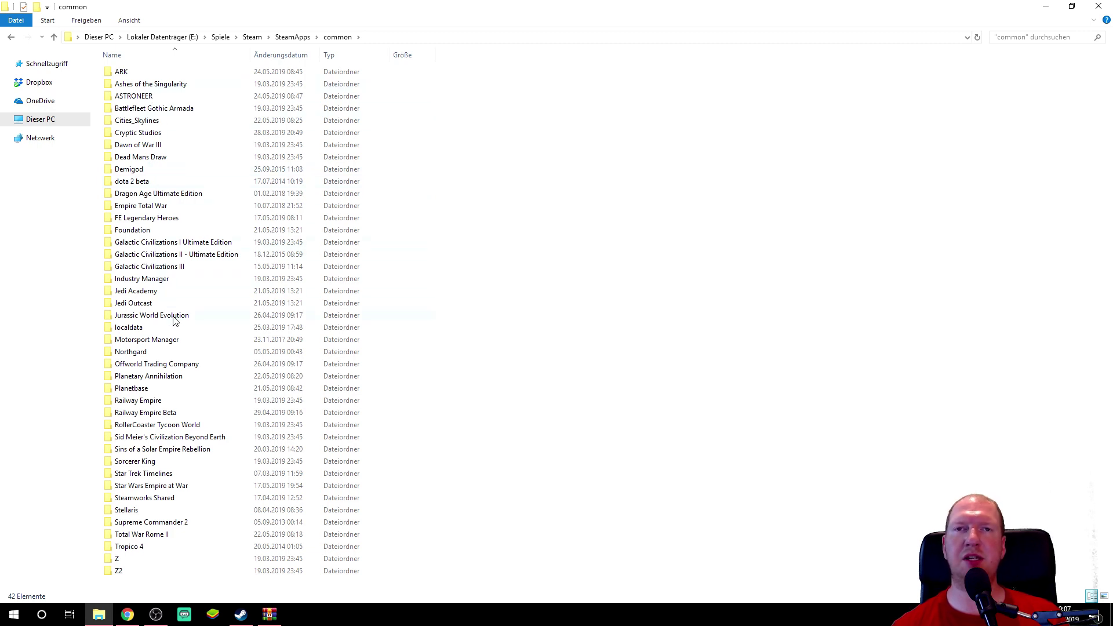
Step: Open the corruption folder inside the Star Wars Empire at War game folder
mouse_move(174, 320)
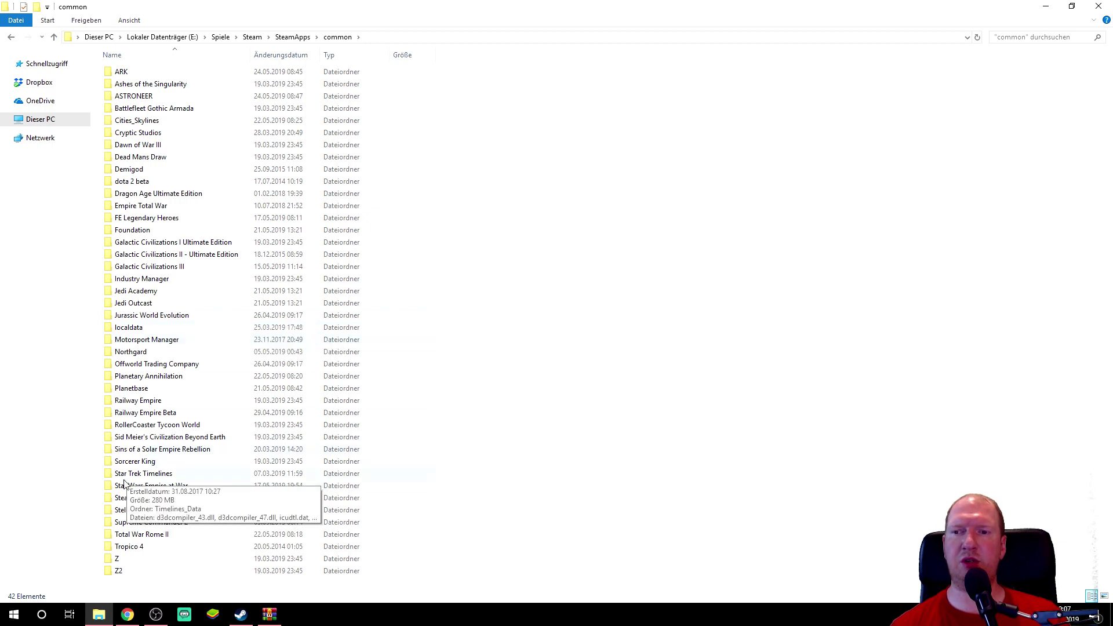
left_click(139, 490)
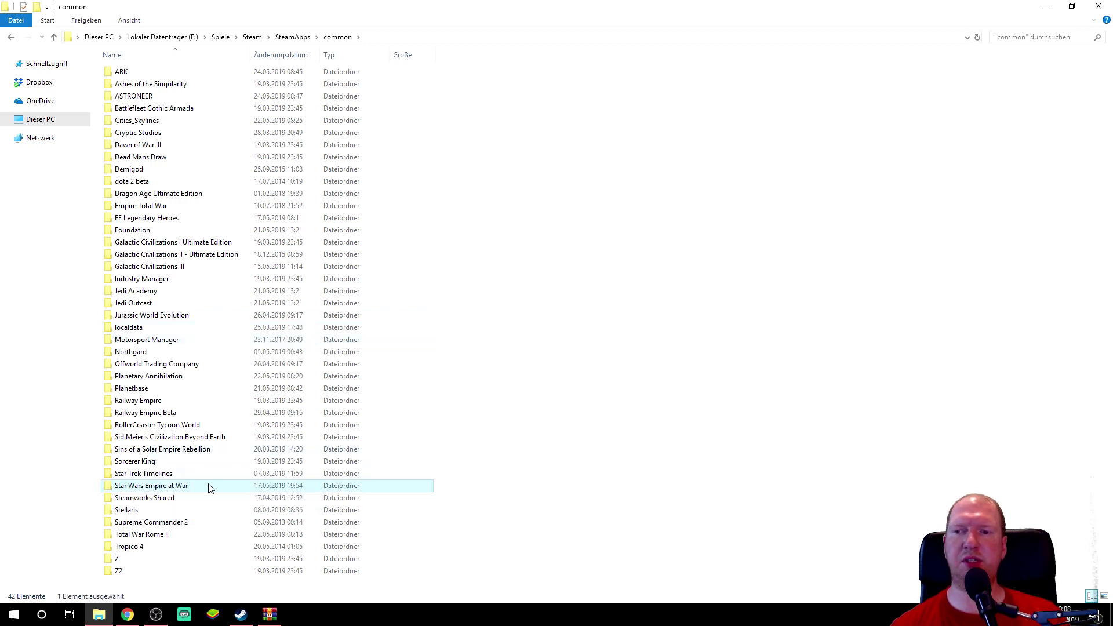
double_click(164, 488)
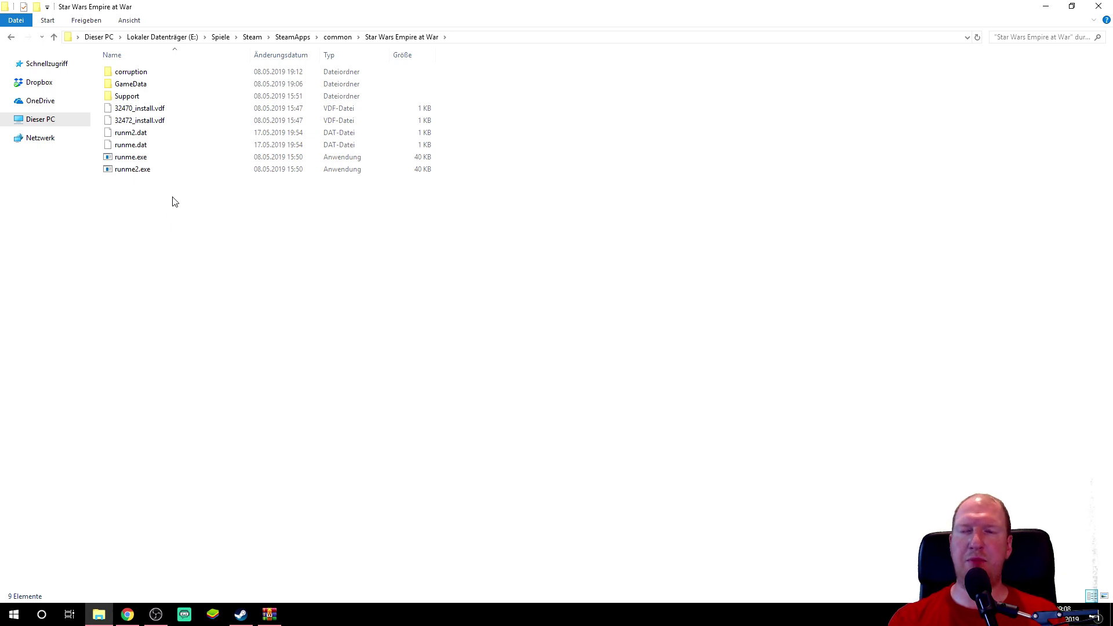
left_click(133, 73)
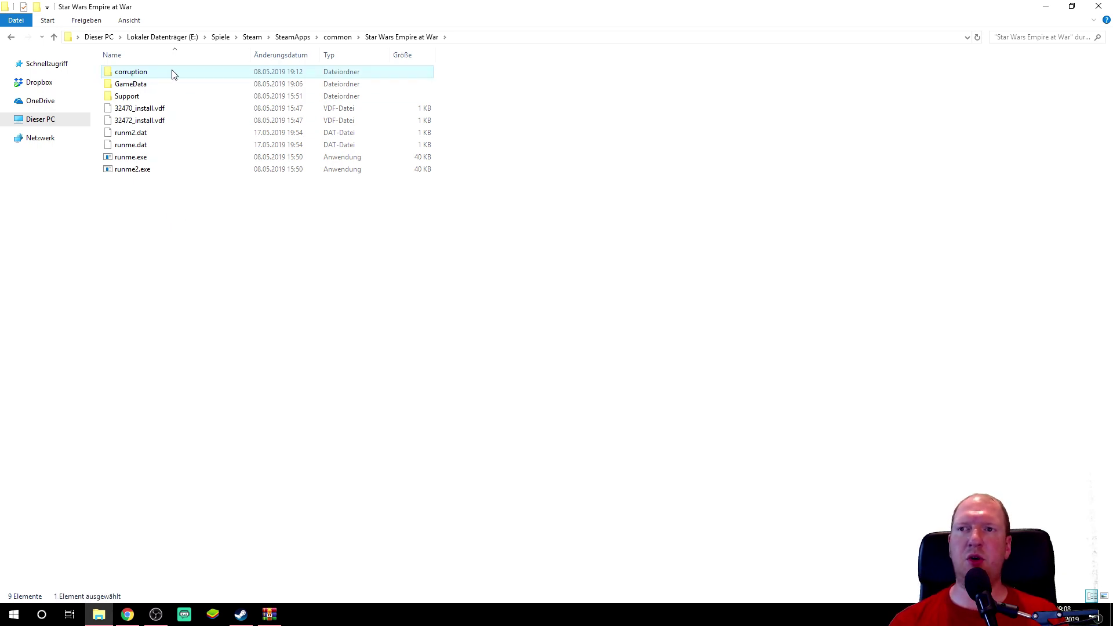
double_click(138, 74)
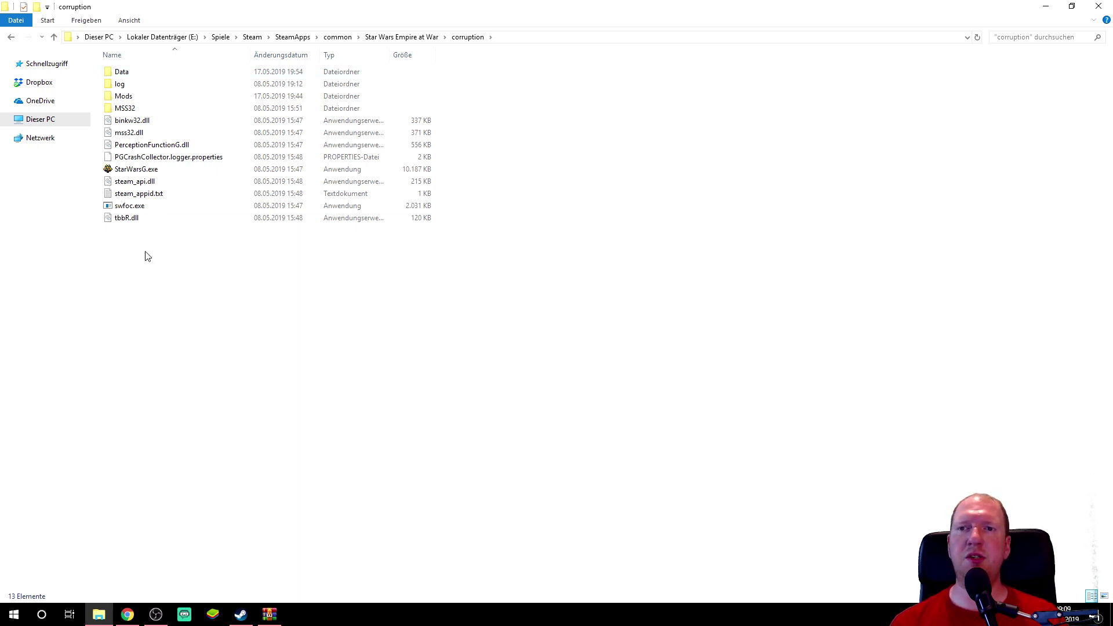
left_click(131, 100)
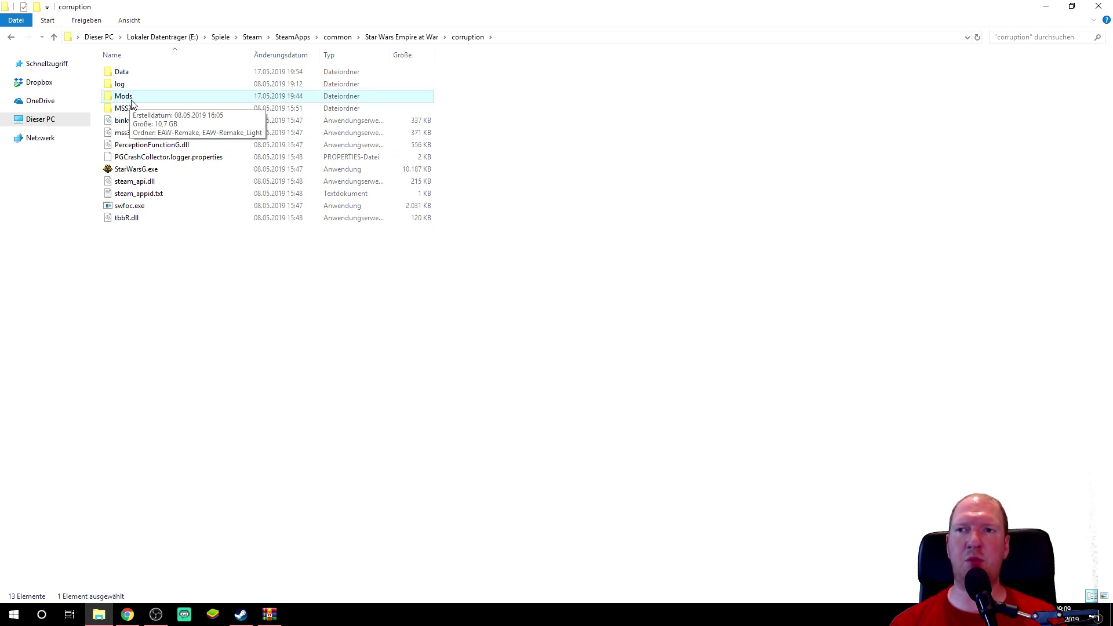
right_click(135, 237)
mouse_move(210, 377)
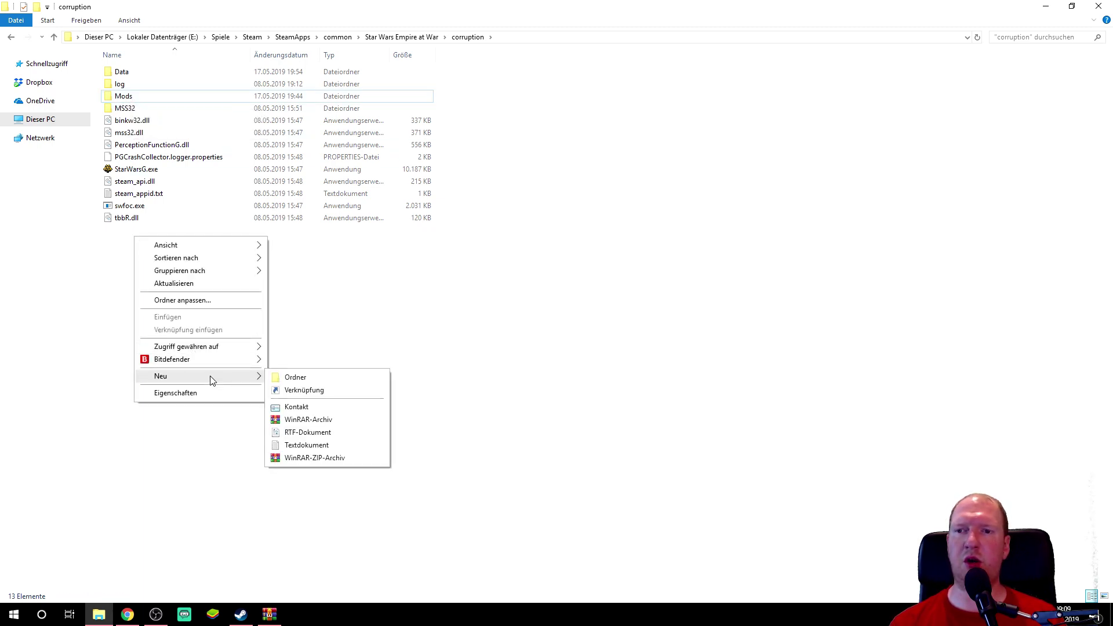
left_click(278, 378)
type("Mods")
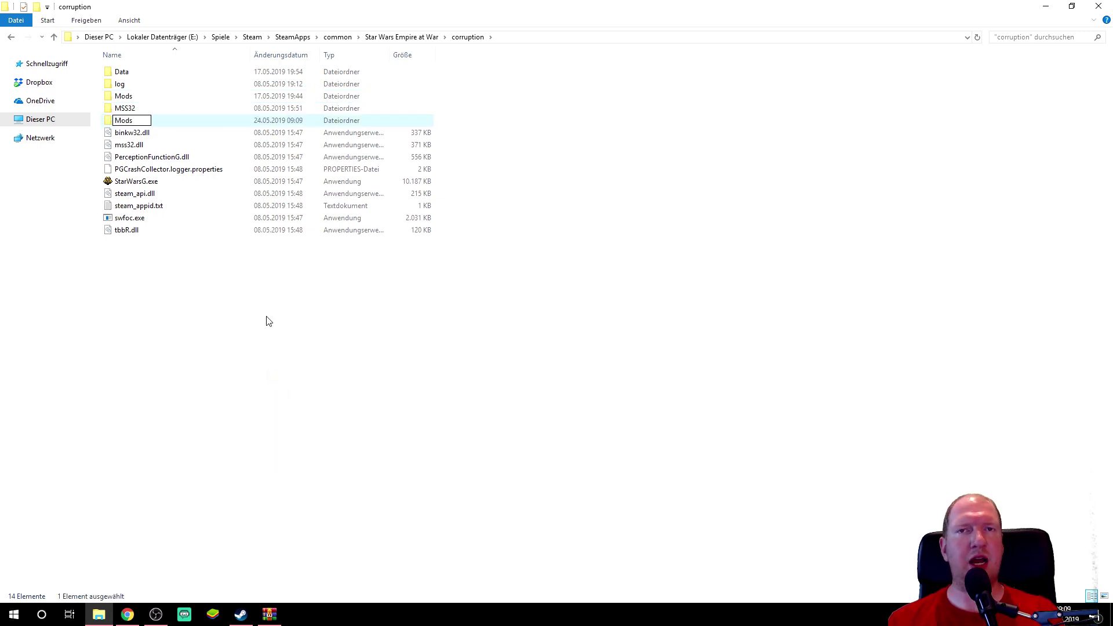
key("BackSpace")
key("BackSpace")
key("BackSpace")
key("BackSpace")
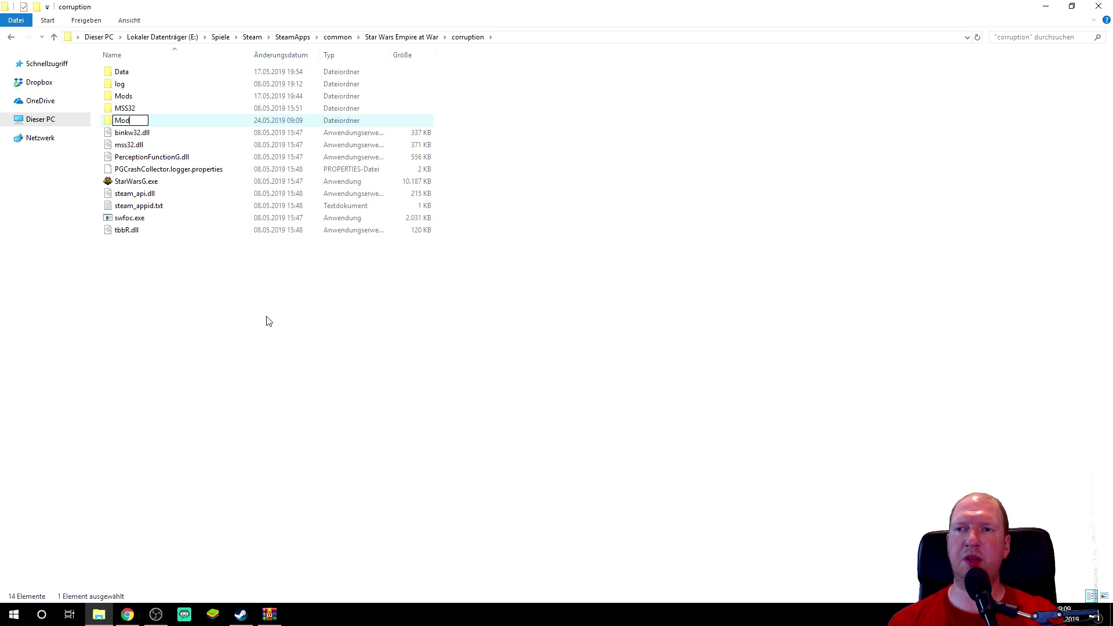
key("Escape")
key("Delete")
key("Return")
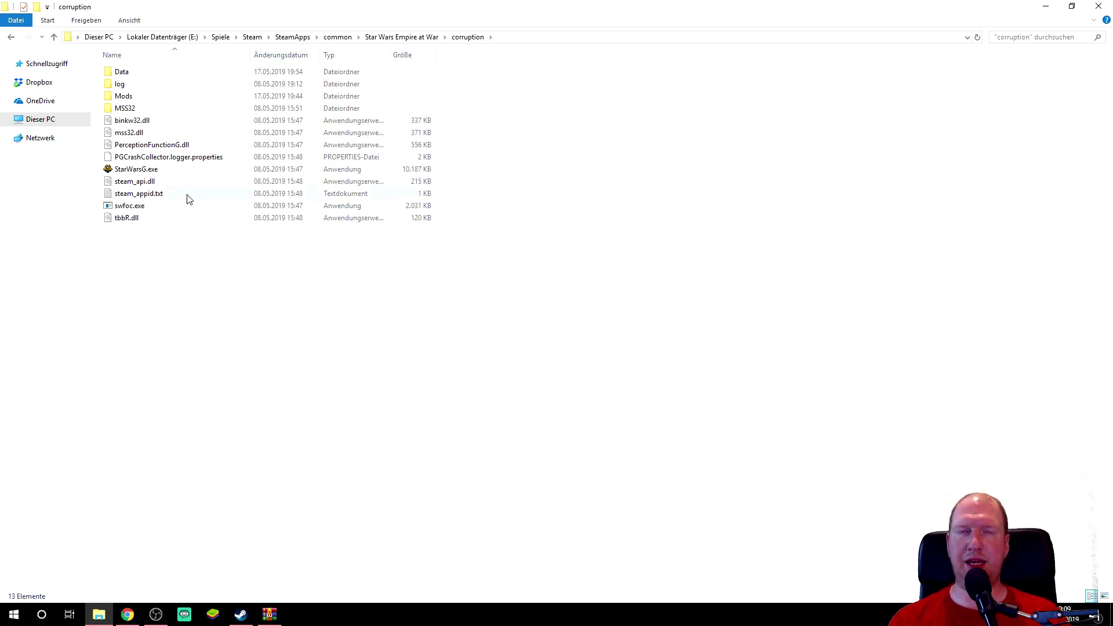
Step: Open the existing Mods folder and try to copy the EAW-Remake folder into it from the EAW-RemakeLite2.rar archive in WinRAR
double_click(130, 102)
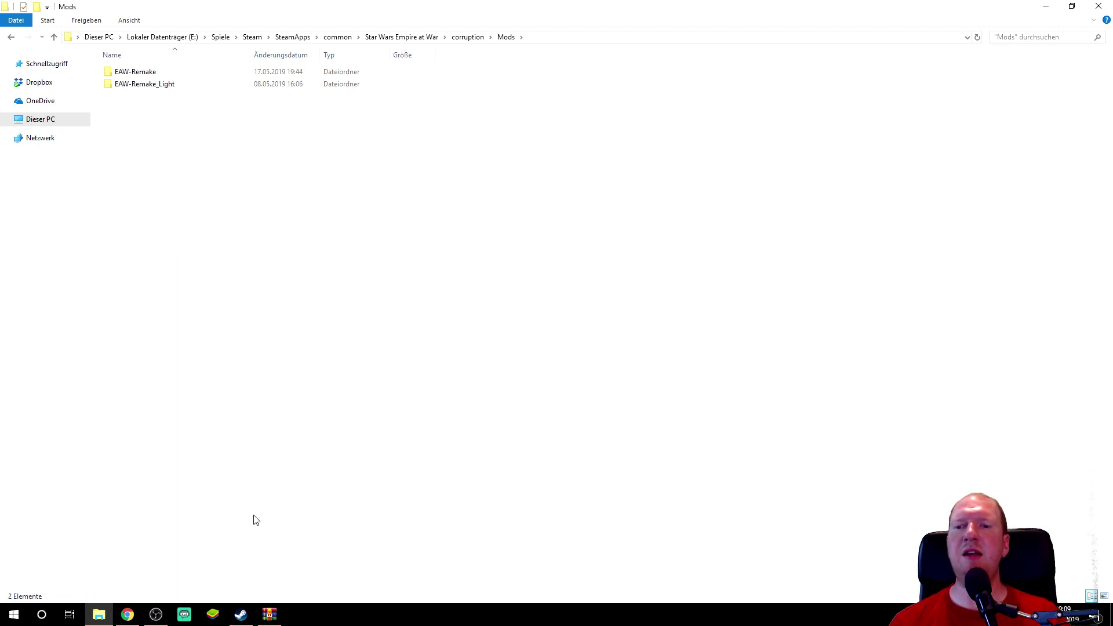
mouse_move(273, 623)
left_click(269, 548)
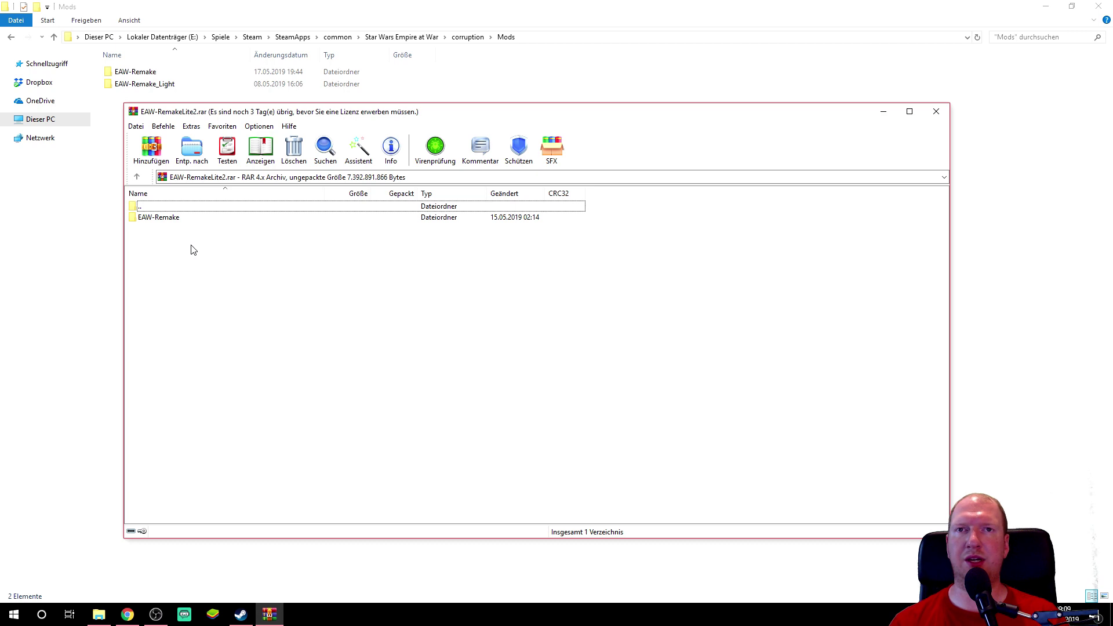
left_click(155, 221)
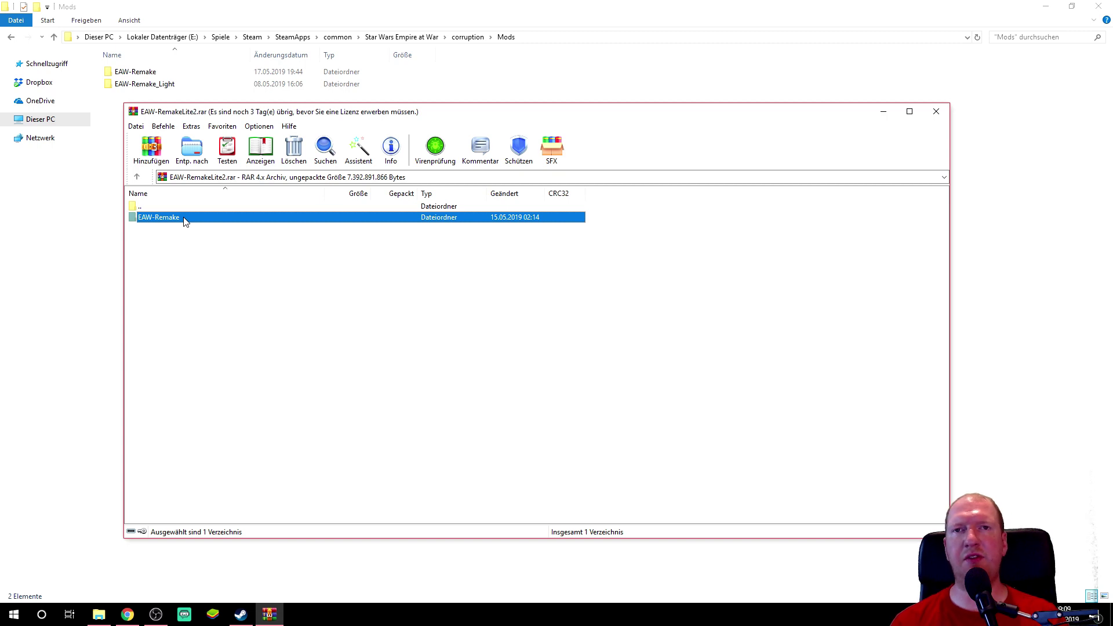
left_click_drag(185, 222, 110, 145)
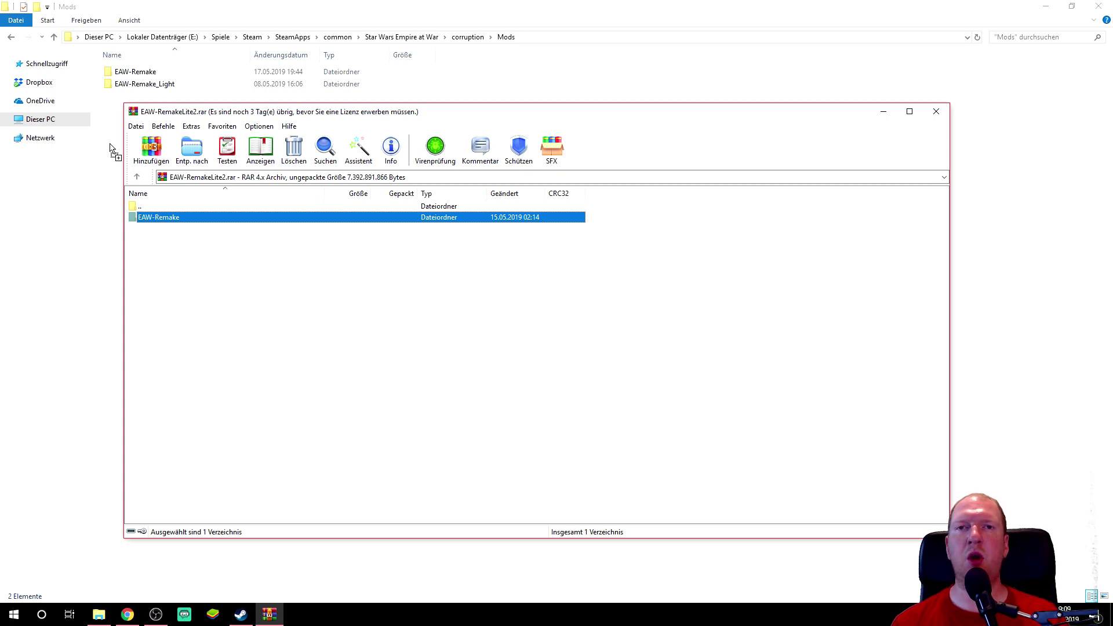
left_click_drag(110, 146, 114, 248)
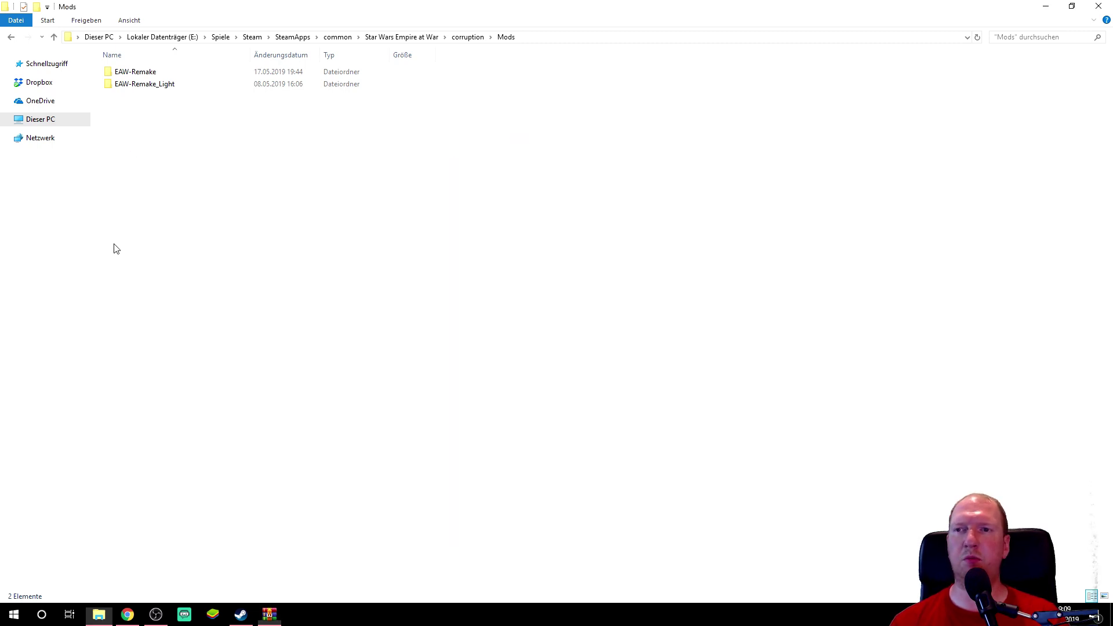
Step: Permanently delete the EAW-Remake_Light folder from Mods and select the EAW-Remake folder
left_click(145, 84)
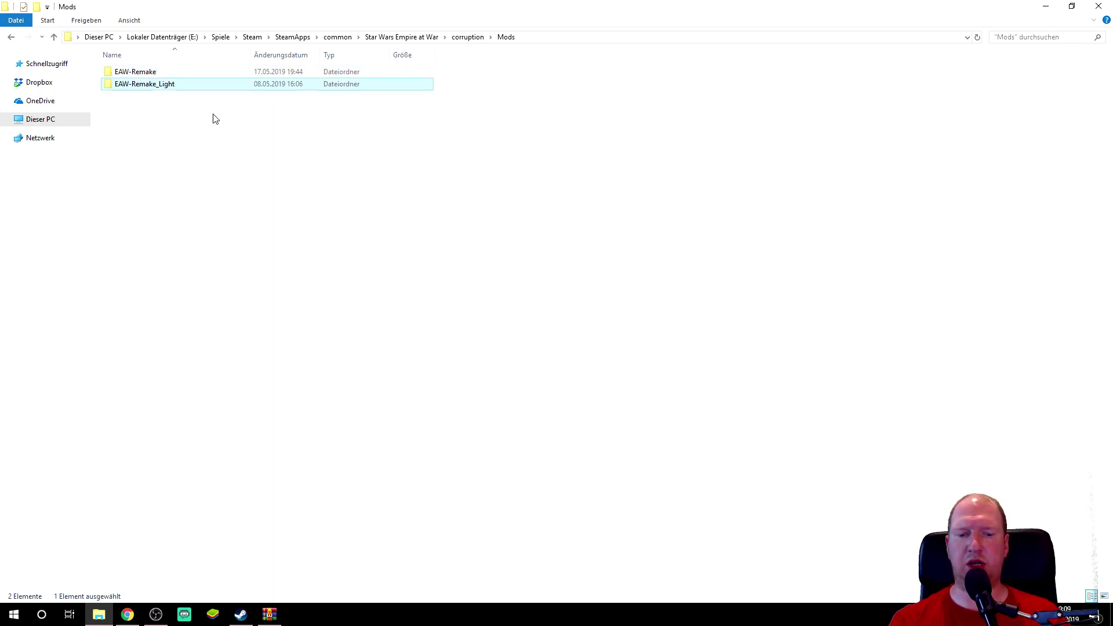
key("shift+Delete")
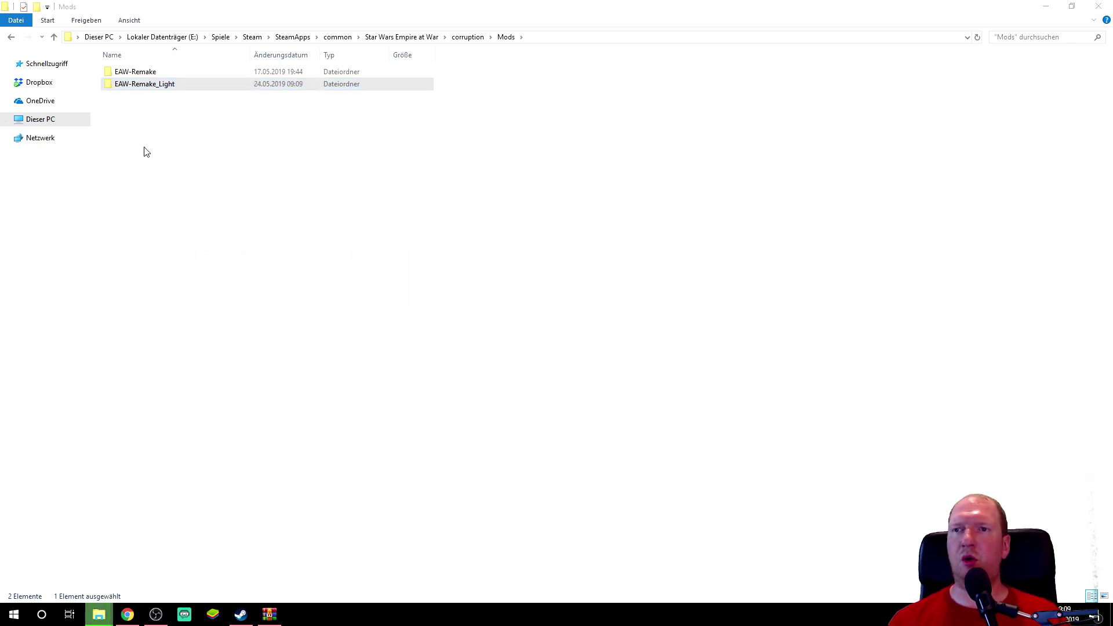
left_click(141, 74)
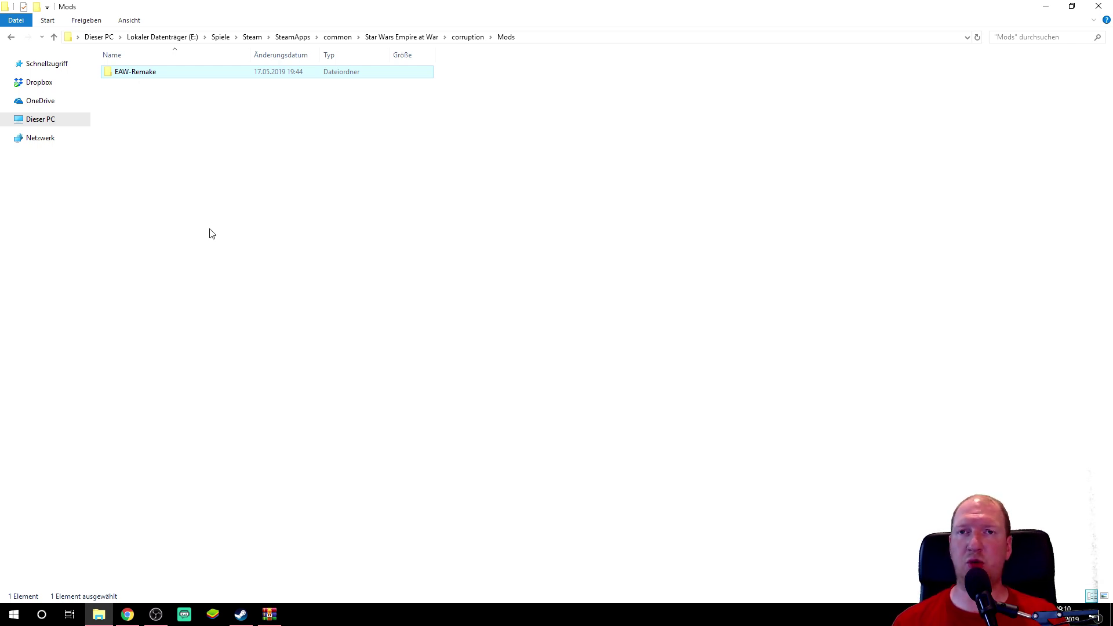
Step: Switch to Steam, open the launch options of STAR WARS Empire at War: Gold Pack and select the whole text "swfoc MODPATH=Mods\EAW-Remake"
left_click(241, 613)
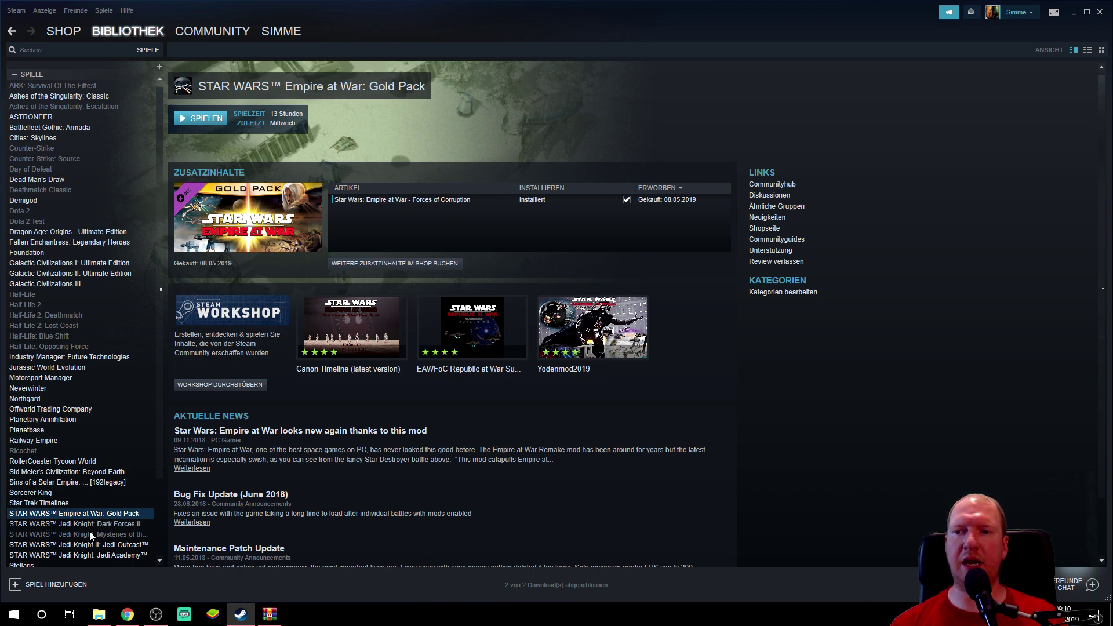
right_click(80, 514)
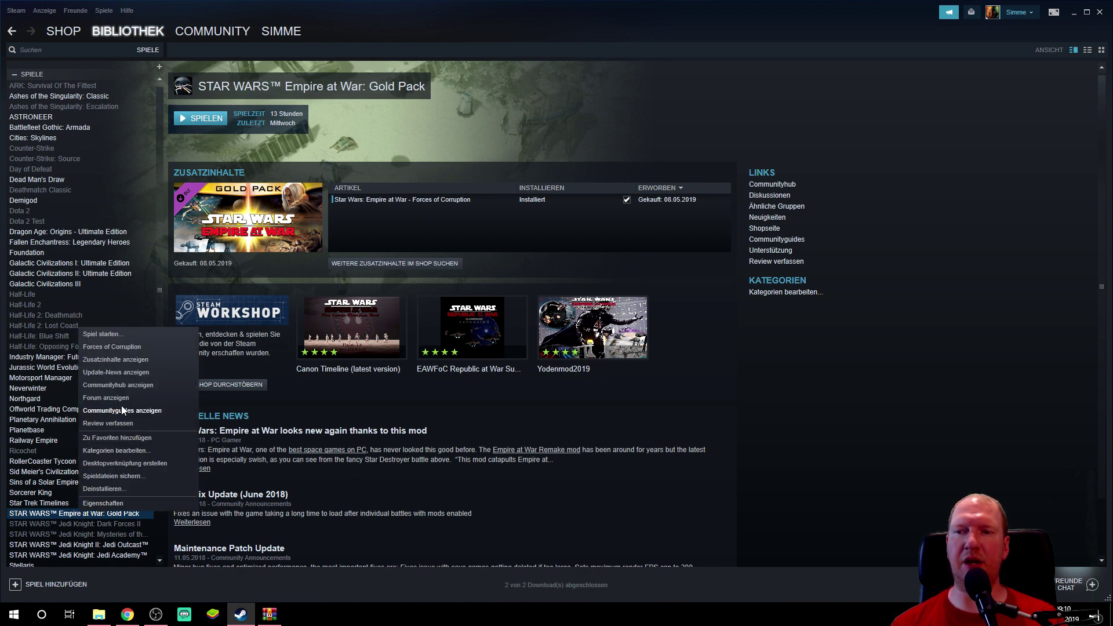
left_click(105, 503)
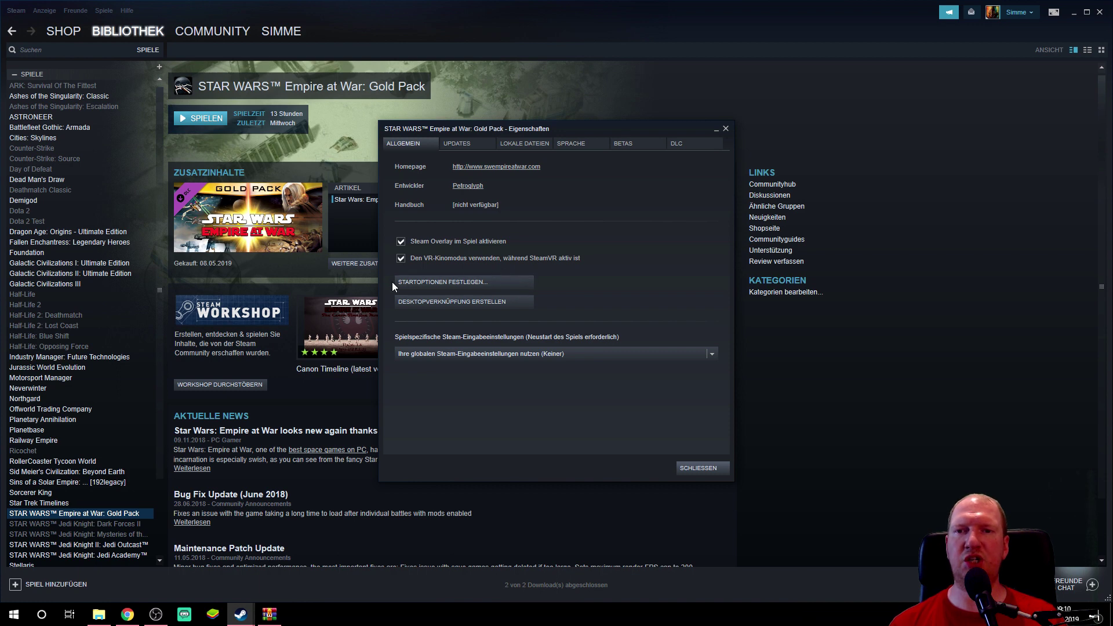
left_click(425, 280)
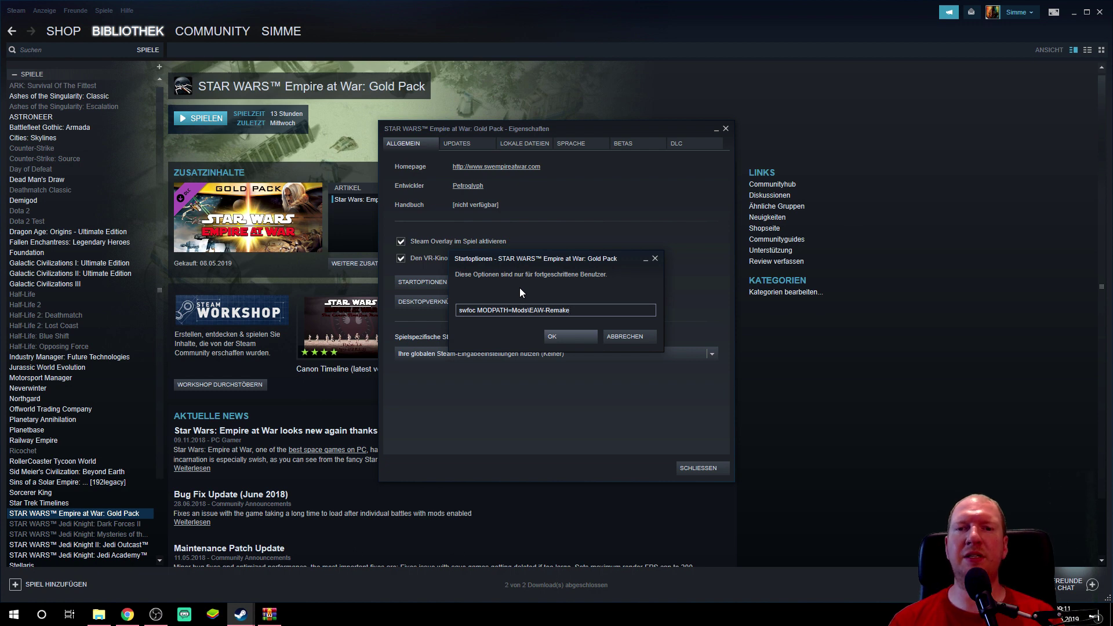
left_click_drag(571, 310, 445, 307)
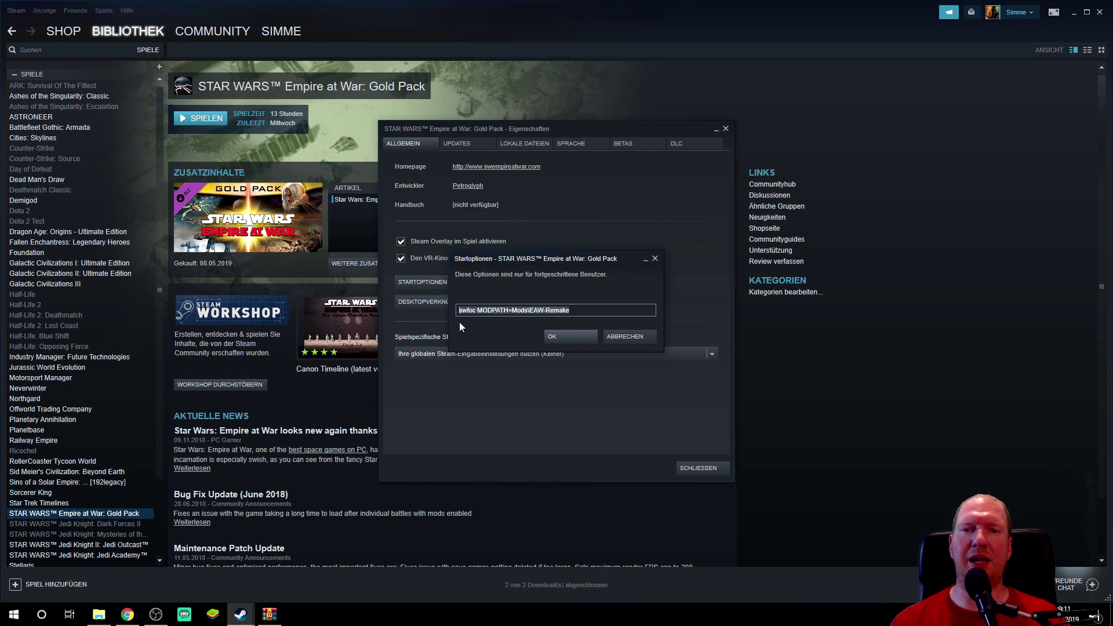